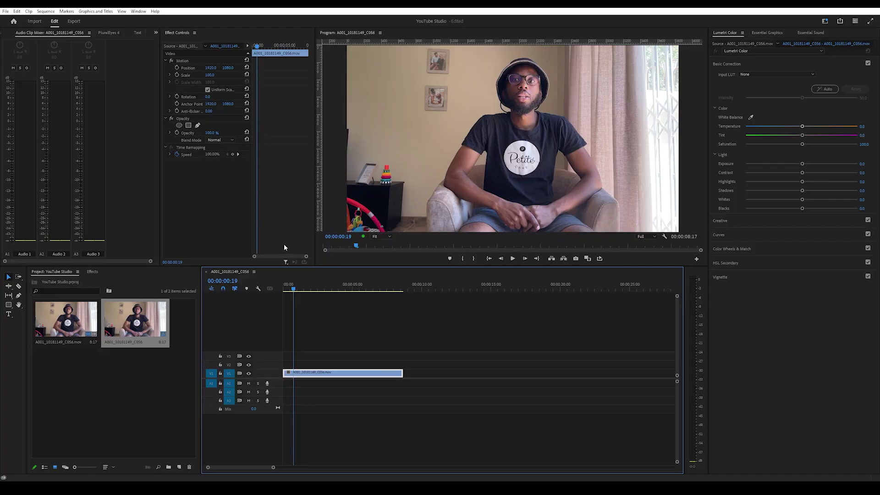
# - Export the clip's frame at about 00:00:02:18 as a still and open it in Photoshop
pyautogui.moveTo(293, 288); pyautogui.dragTo(325, 287)
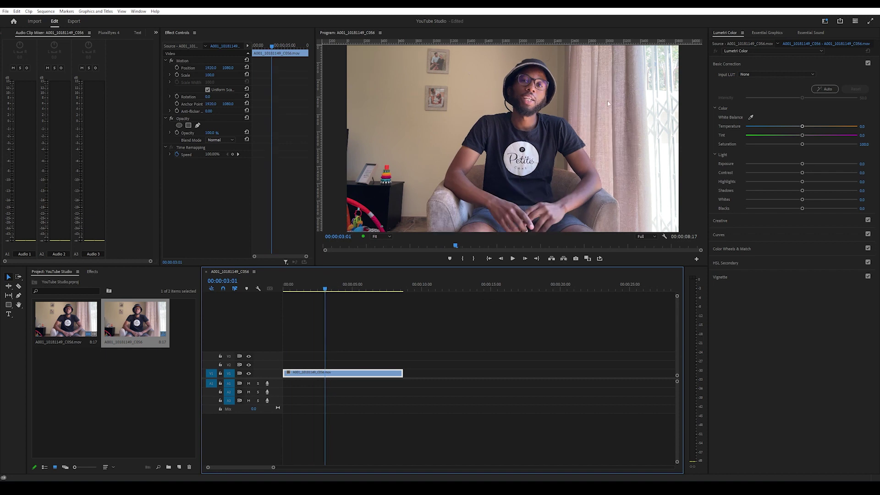
pyautogui.moveTo(326, 288)
pyautogui.mouseDown()
pyautogui.moveTo(314, 288)
pyautogui.moveTo(322, 293)
pyautogui.mouseUp()
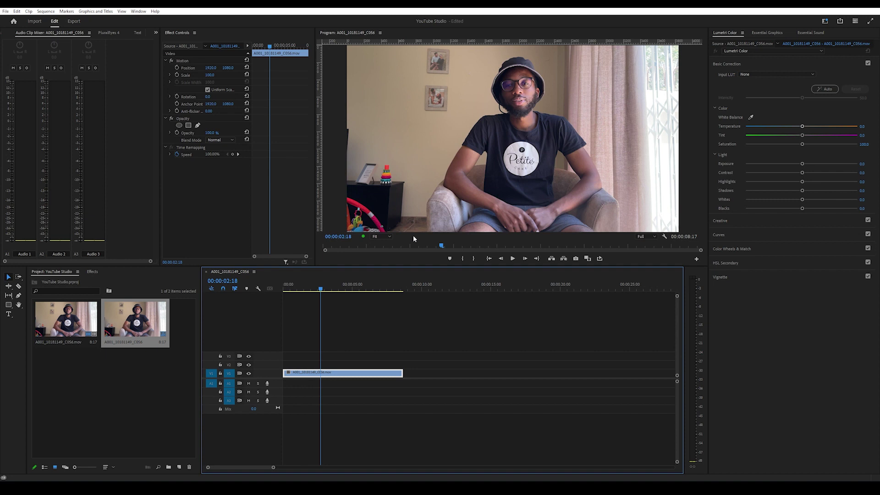
pyautogui.click(576, 259)
pyautogui.click(465, 270)
pyautogui.hotkey('shift', 'Left')
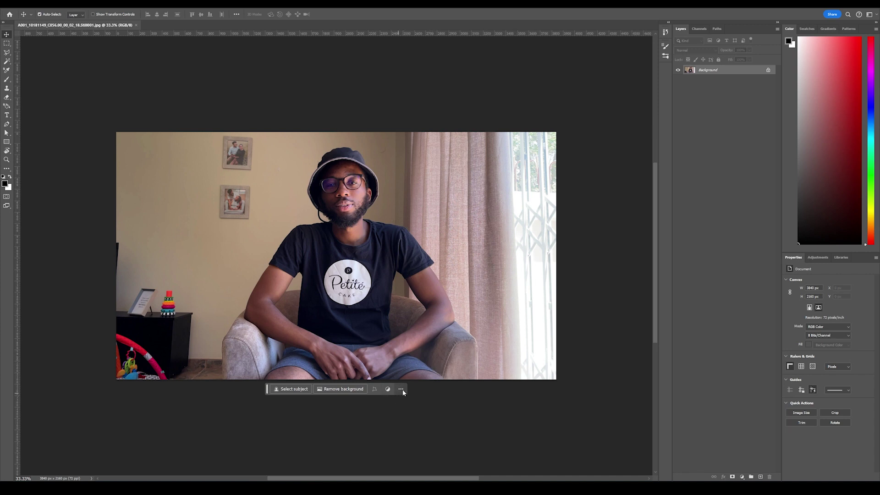
# - Unlock the Background into Layer 0, lock all of Layer 0, then deselect it
pyautogui.moveTo(267, 389); pyautogui.dragTo(267, 398)
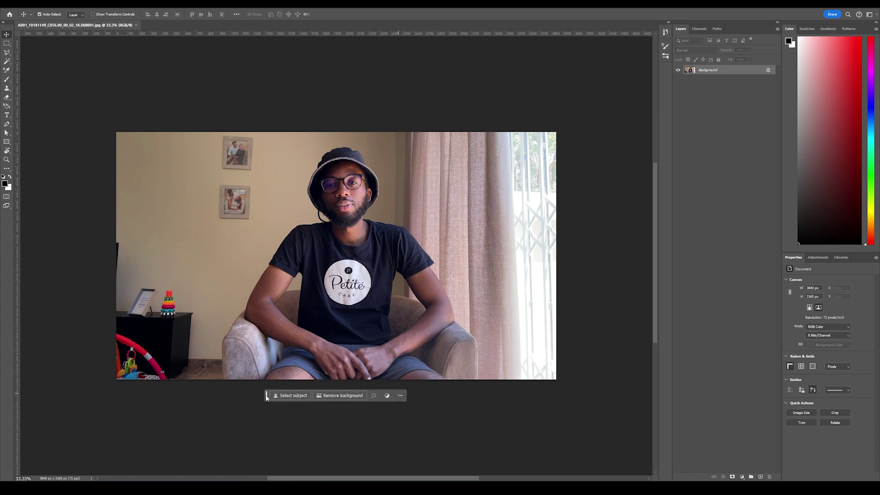
pyautogui.click(767, 70)
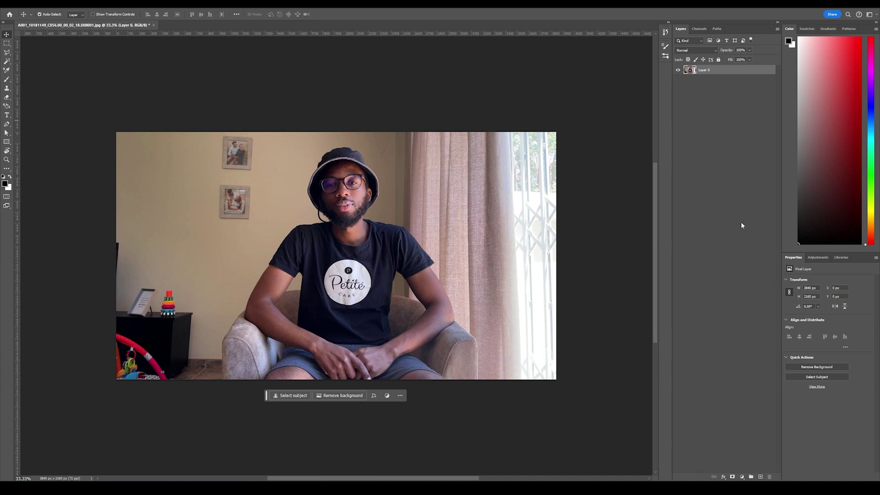
pyautogui.click(718, 59)
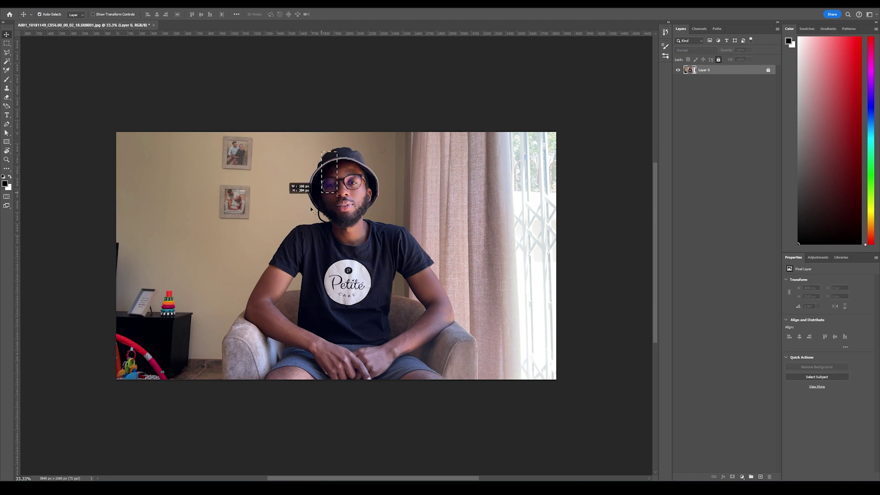
pyautogui.click(270, 298)
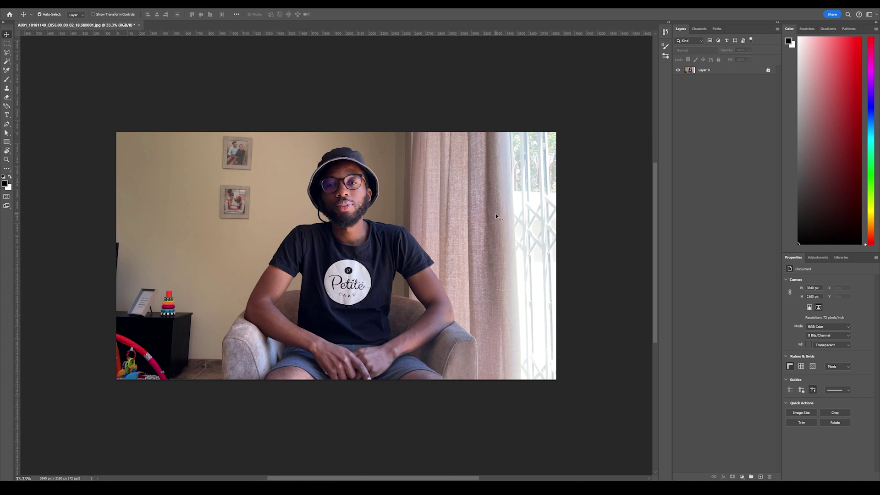
# - Generate a 'blurred pot plant in foreground' fill in a tall strip along the right edge
pyautogui.press('m')
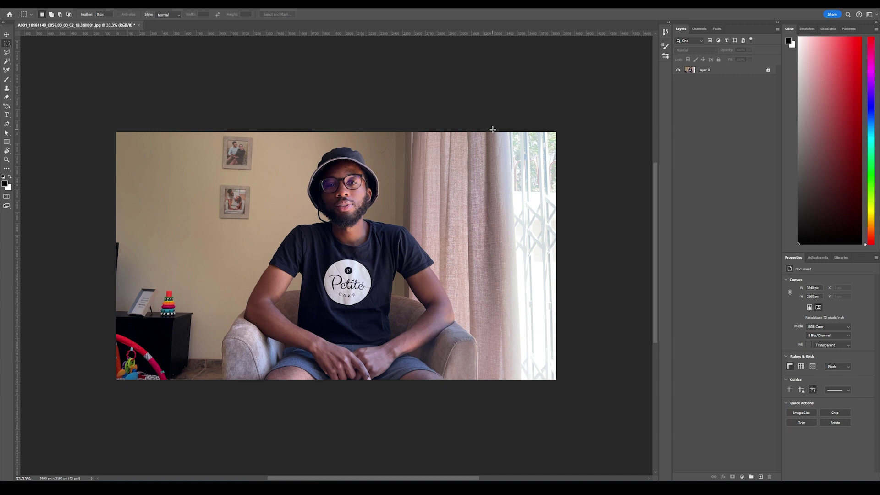
pyautogui.moveTo(493, 131); pyautogui.dragTo(585, 385)
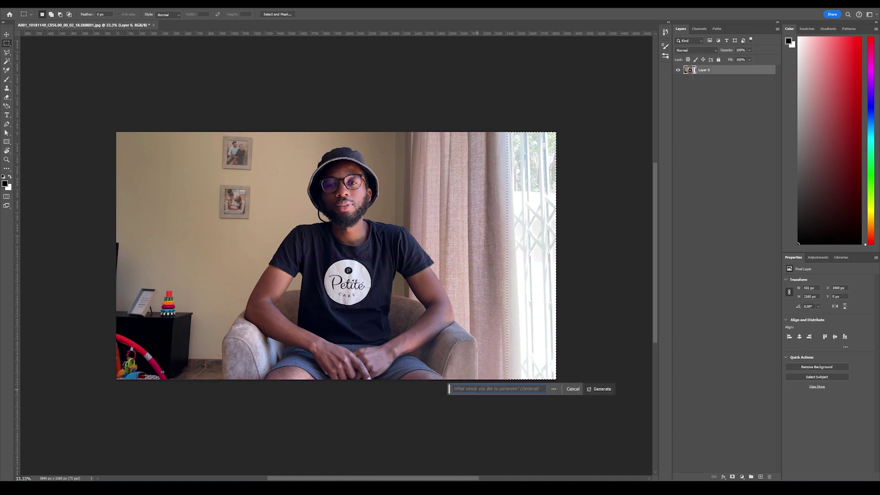
pyautogui.write('blurre')
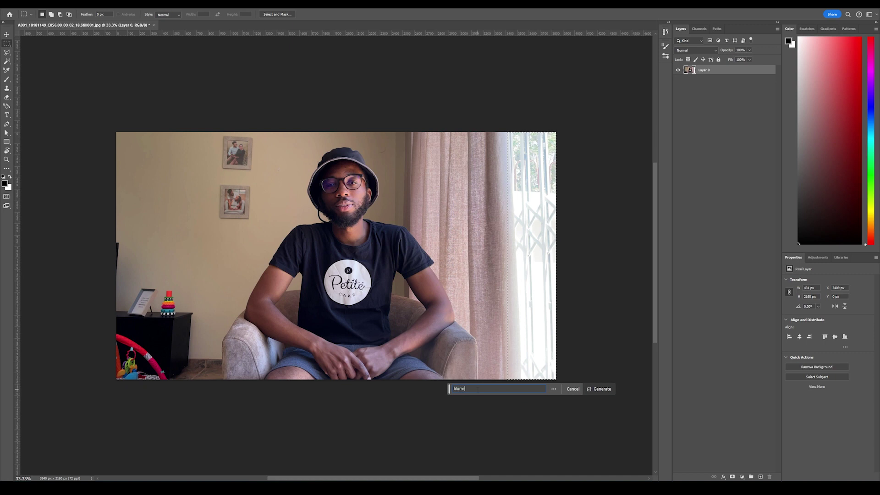
pyautogui.write('d pot')
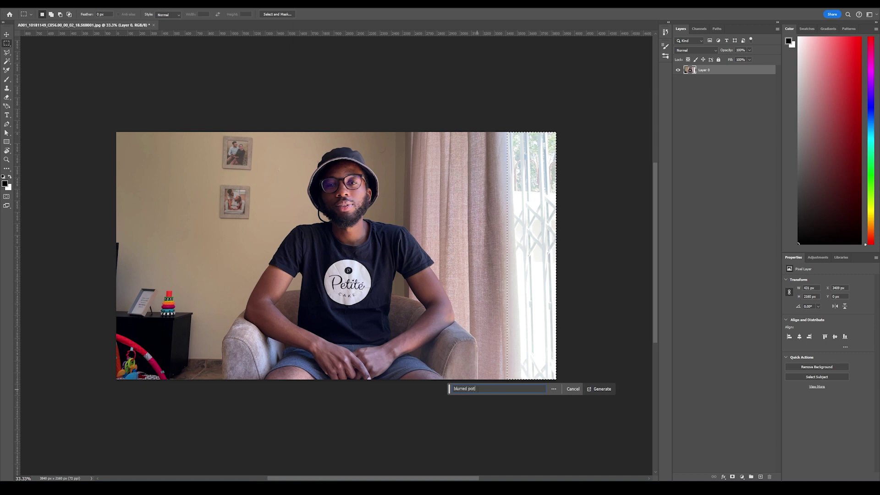
pyautogui.write(' plant')
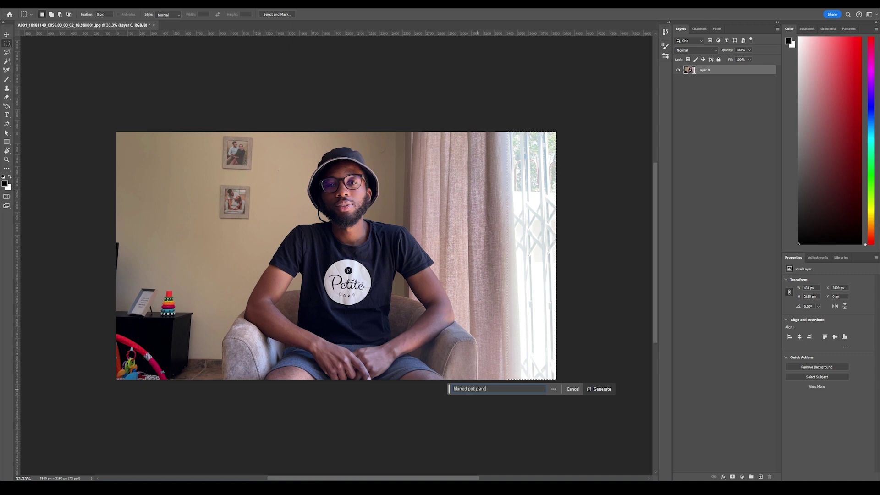
pyautogui.write(' in fron')
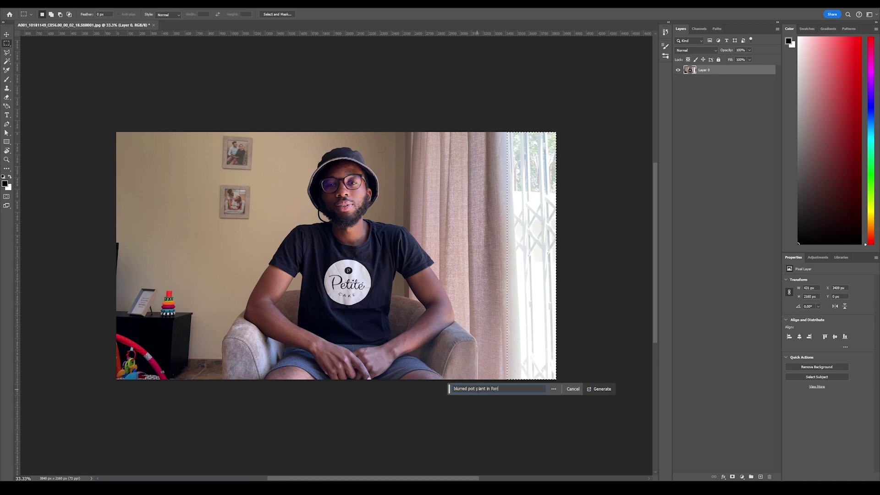
pyautogui.press('BackSpace')
pyautogui.press('BackSpace')
pyautogui.press('BackSpace')
pyautogui.write('oregro')
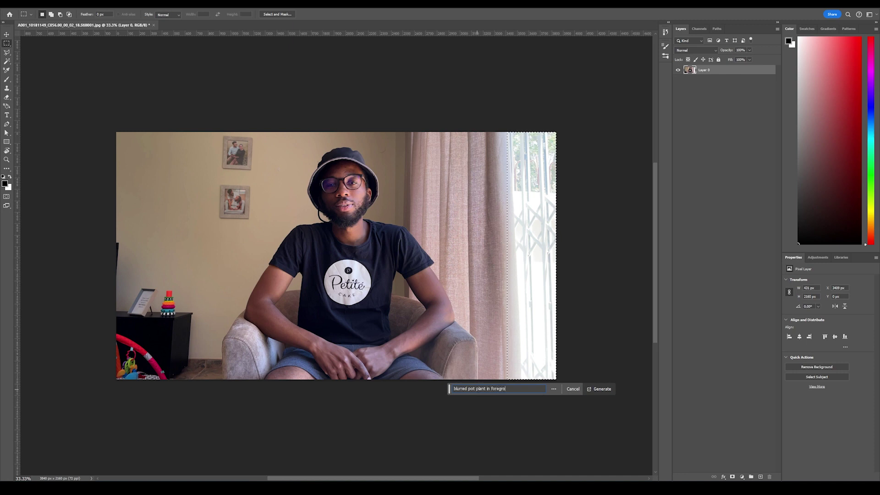
pyautogui.write('und')
pyautogui.press('Return')
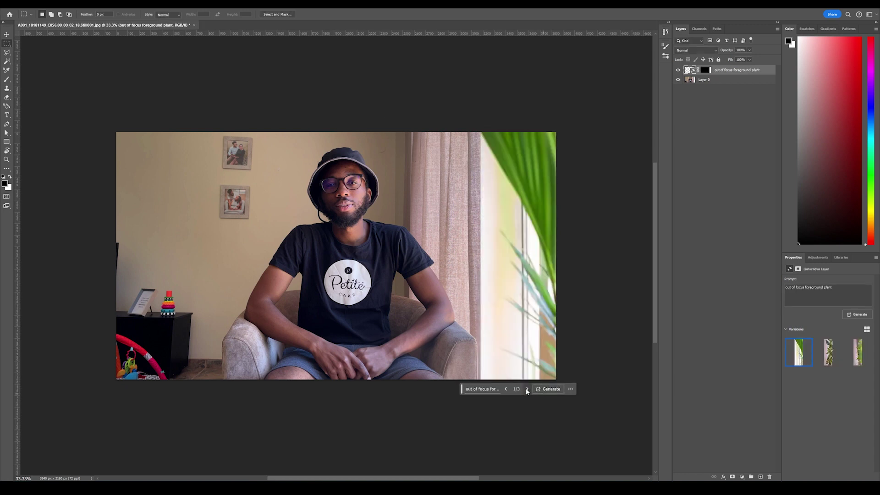
# - Compare the plant variations and keep the blurriest one, variation 3 of 3
pyautogui.click(527, 388)
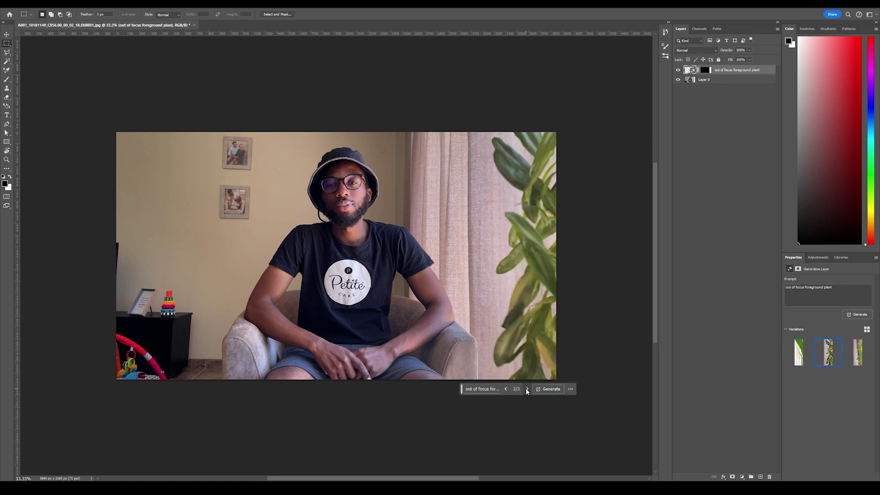
pyautogui.click(526, 388)
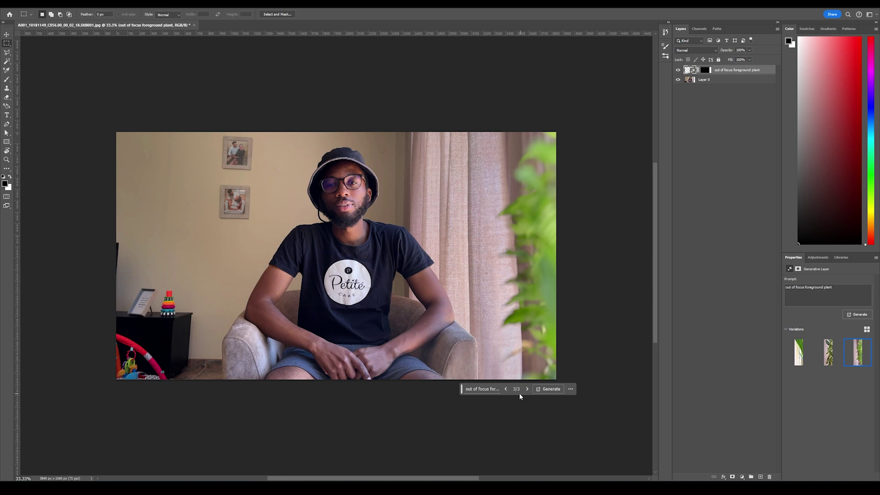
pyautogui.click(506, 388)
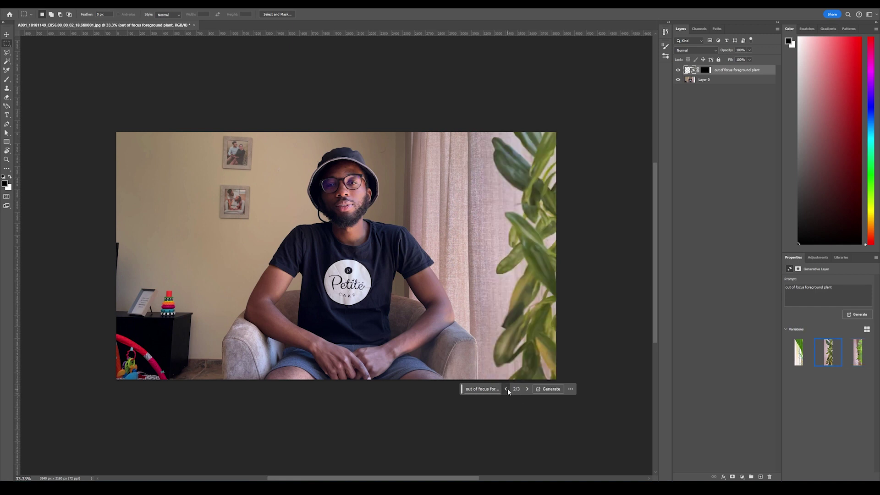
pyautogui.click(506, 389)
pyautogui.click(527, 388)
pyautogui.click(527, 388)
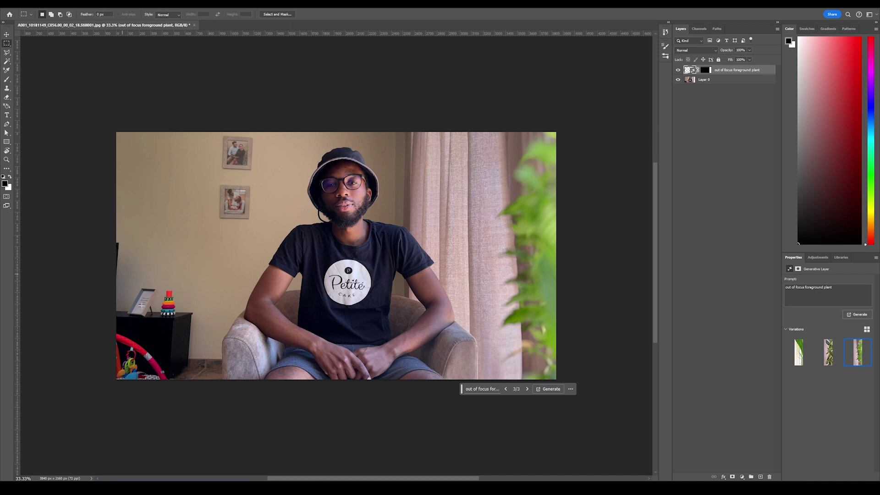
# - Generate a 'pot plant' in the bottom-left corner by the side table and keep variation 2 of 3
pyautogui.moveTo(198, 278); pyautogui.dragTo(103, 390)
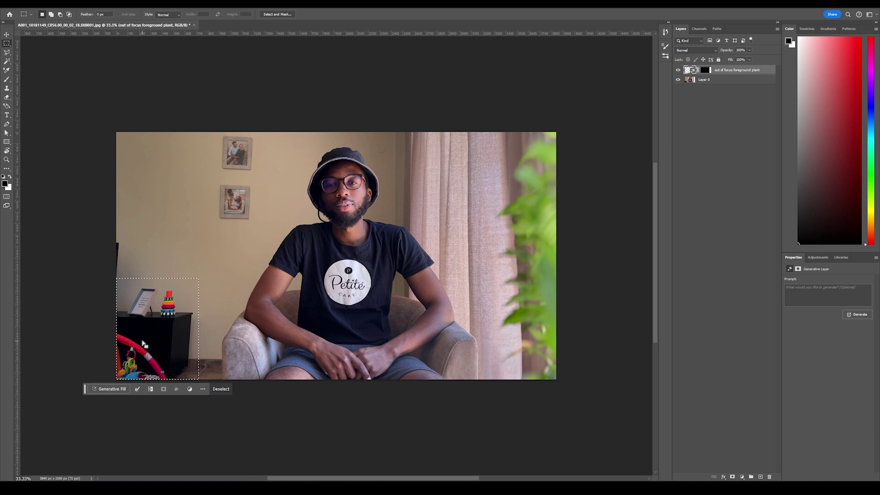
pyautogui.click(109, 389)
pyautogui.write('pot plant')
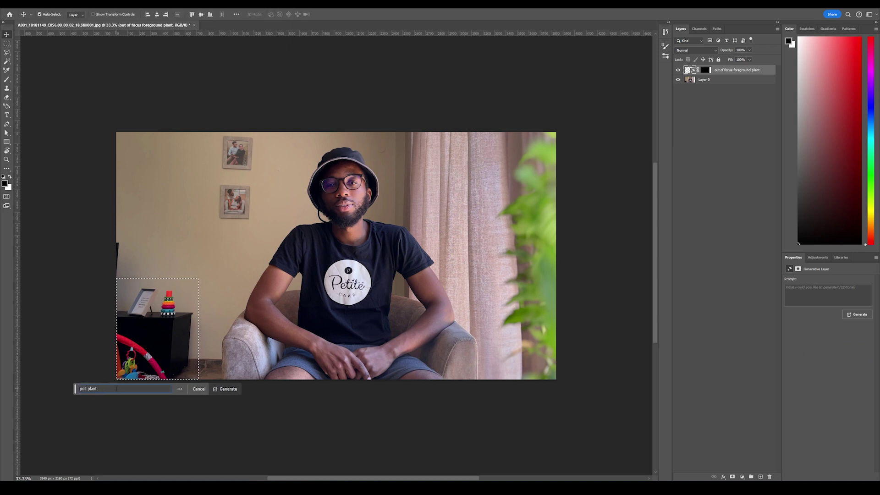
pyautogui.click(226, 388)
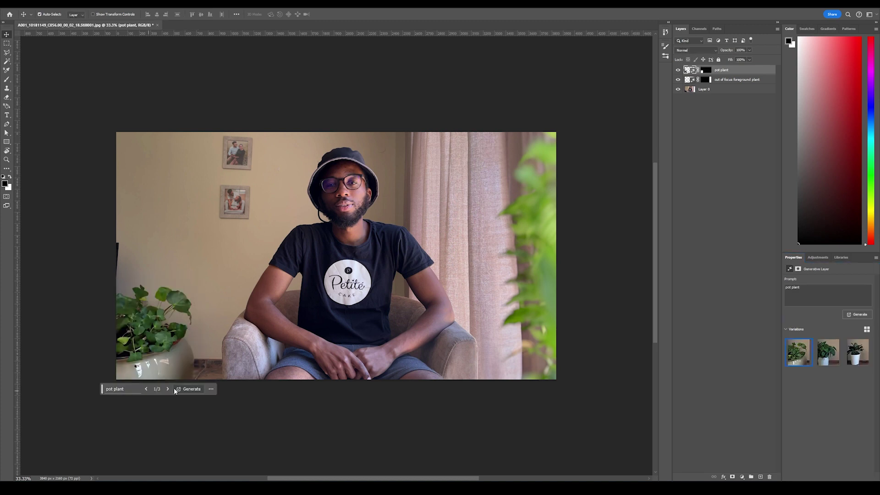
pyautogui.click(167, 388)
pyautogui.click(167, 389)
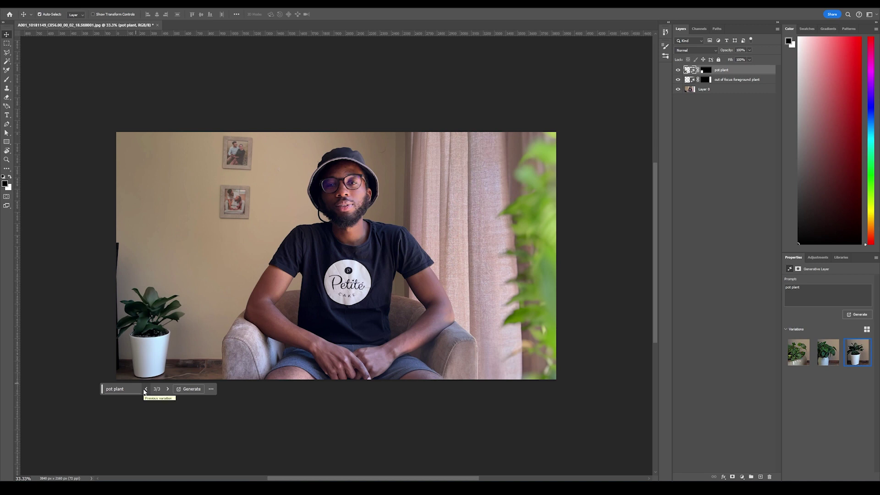
pyautogui.click(145, 389)
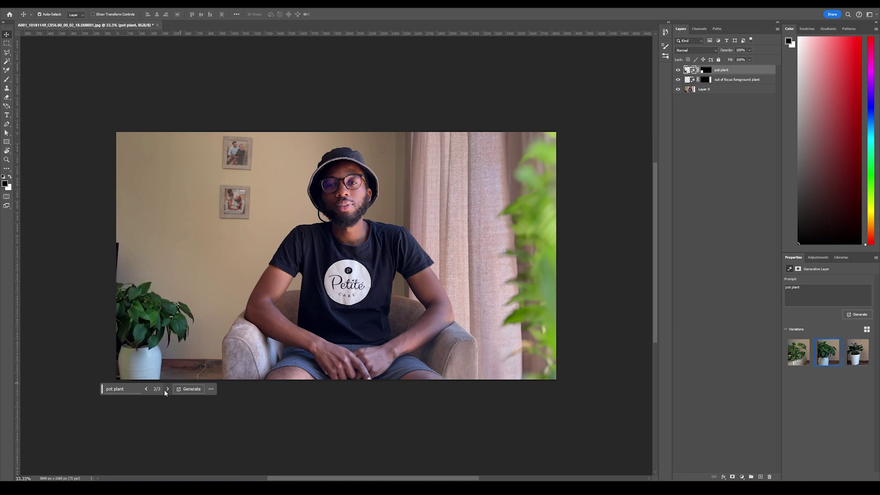
# - Generate a 'shelf with desk lamp on top' on the empty upper-left wall, keeping variation 1 of 3
pyautogui.press('m')
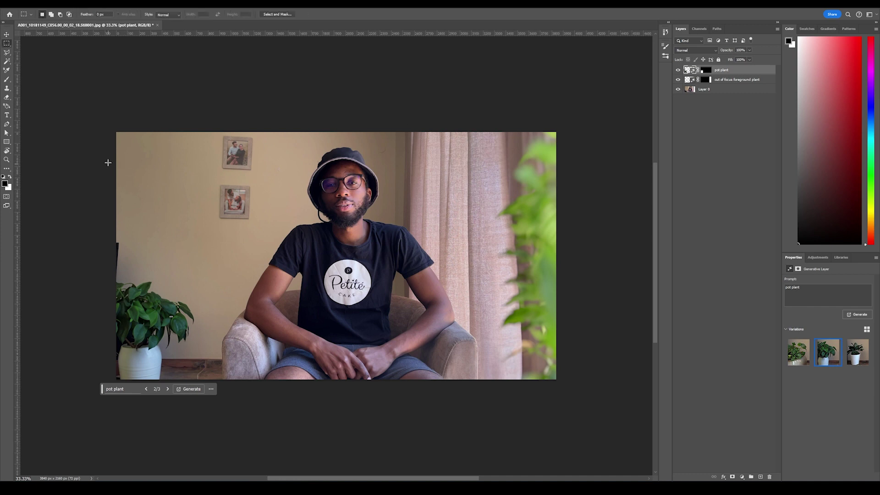
pyautogui.moveTo(110, 153); pyautogui.dragTo(201, 211)
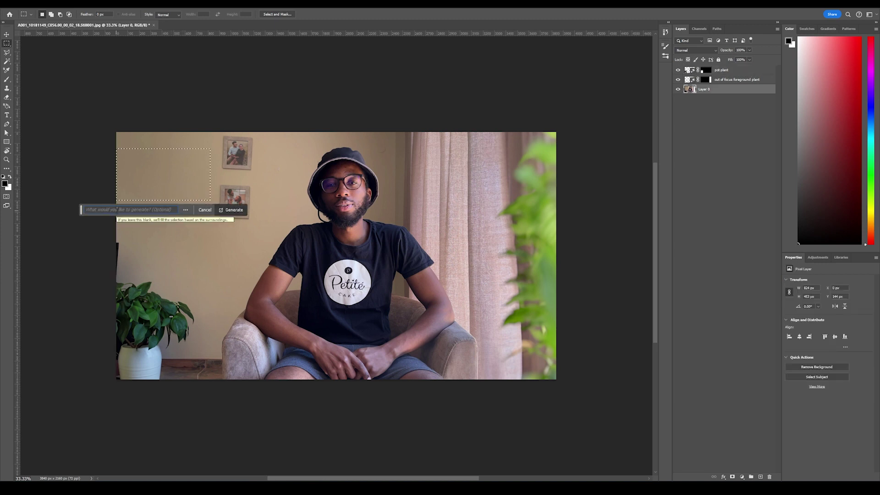
pyautogui.write('shel')
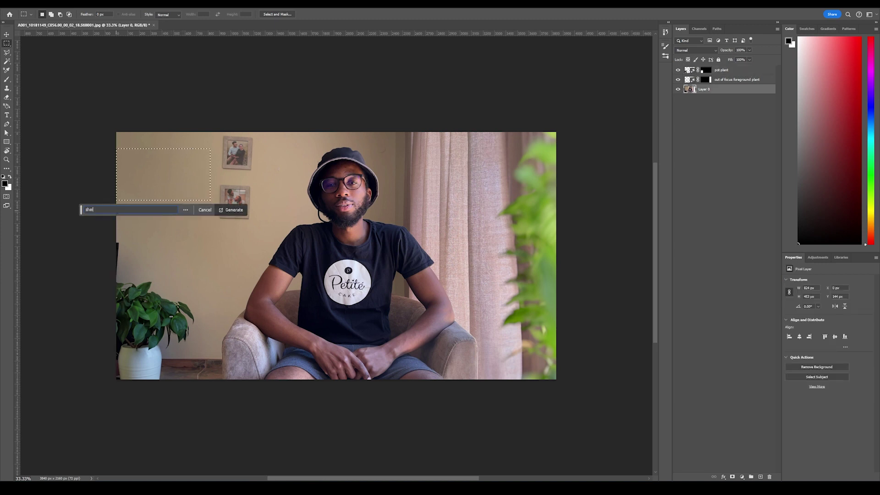
pyautogui.write('f with desk lamp')
pyautogui.press('Return')
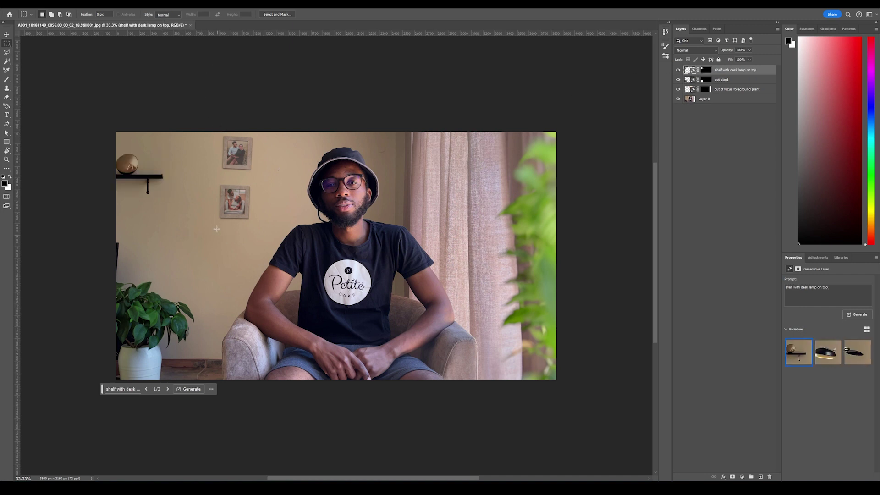
pyautogui.click(167, 389)
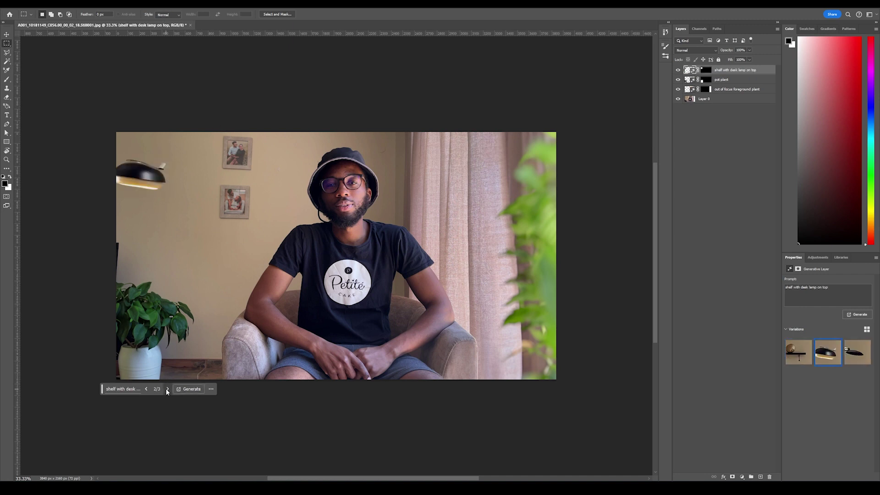
pyautogui.click(167, 389)
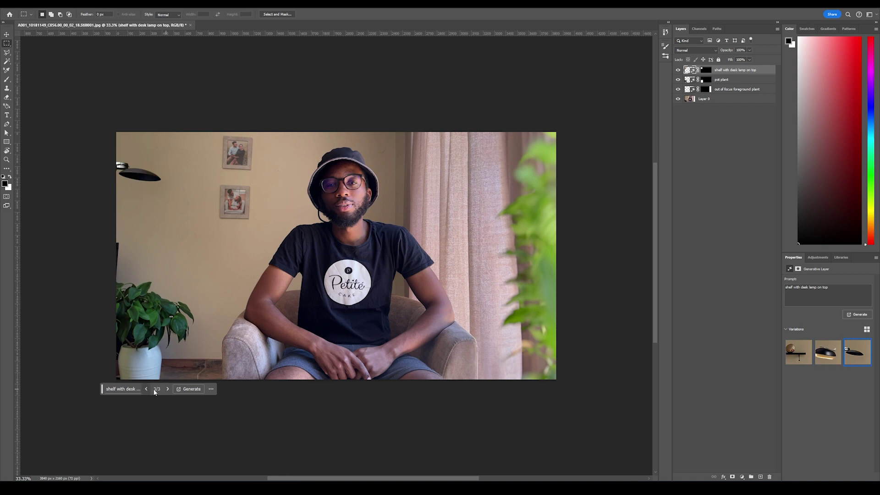
pyautogui.click(146, 389)
pyautogui.click(146, 389)
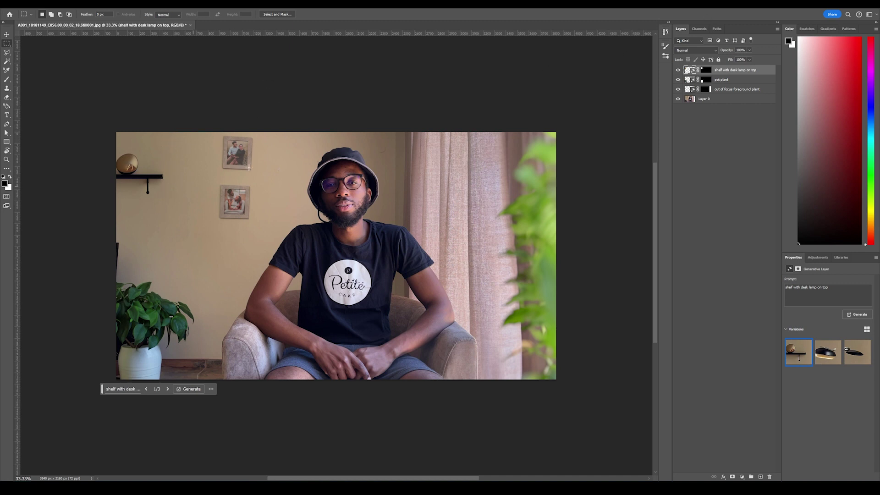
# - Fill the area around the two small frames with an 'artistic wall frame' and browse its variations
pyautogui.moveTo(182, 132); pyautogui.dragTo(276, 233)
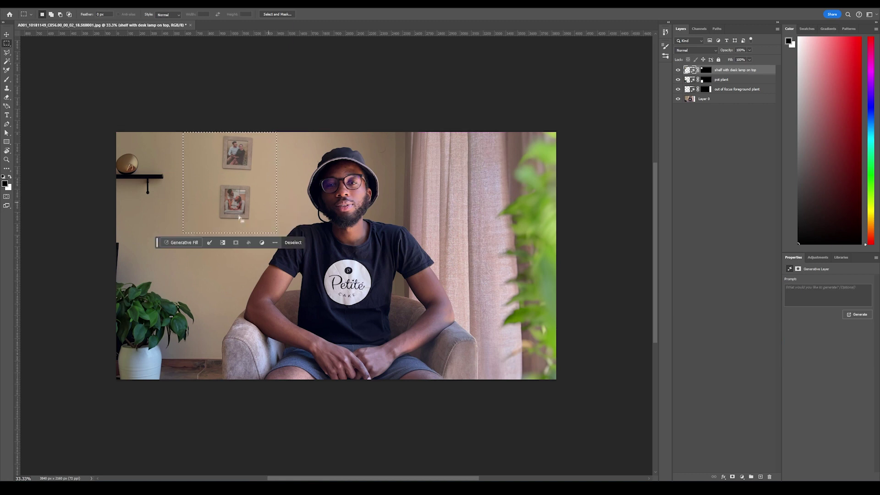
pyautogui.write('artistic ')
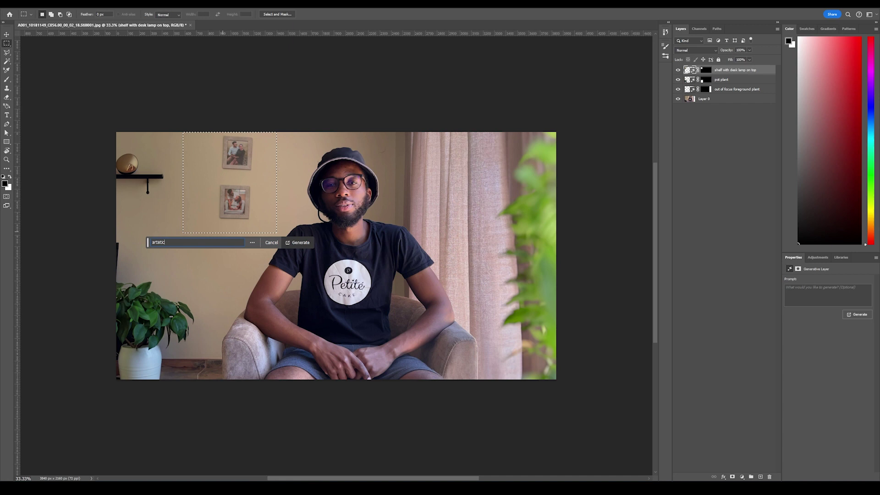
pyautogui.write('wall frame')
pyautogui.press('Return')
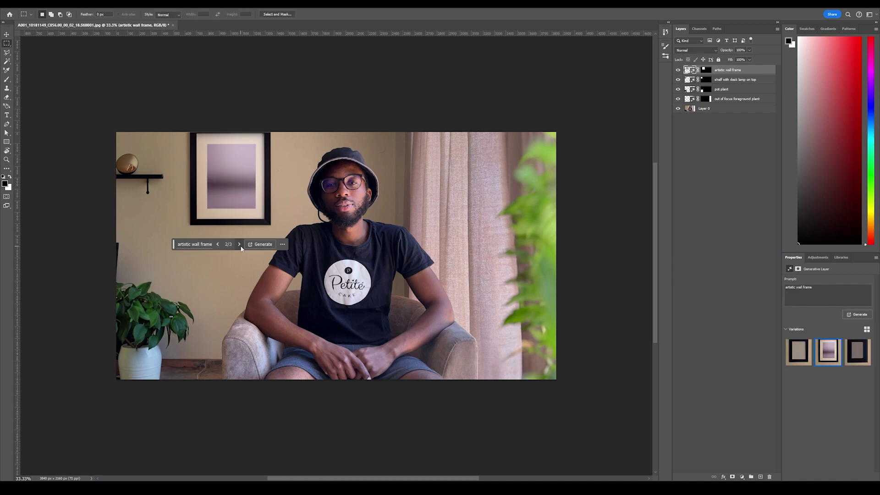
pyautogui.click(239, 244)
pyautogui.click(220, 244)
pyautogui.click(220, 244)
# - Generate more wall frame variations and settle on the darker-framed variation 2 of 6
pyautogui.click(195, 244)
pyautogui.click(298, 244)
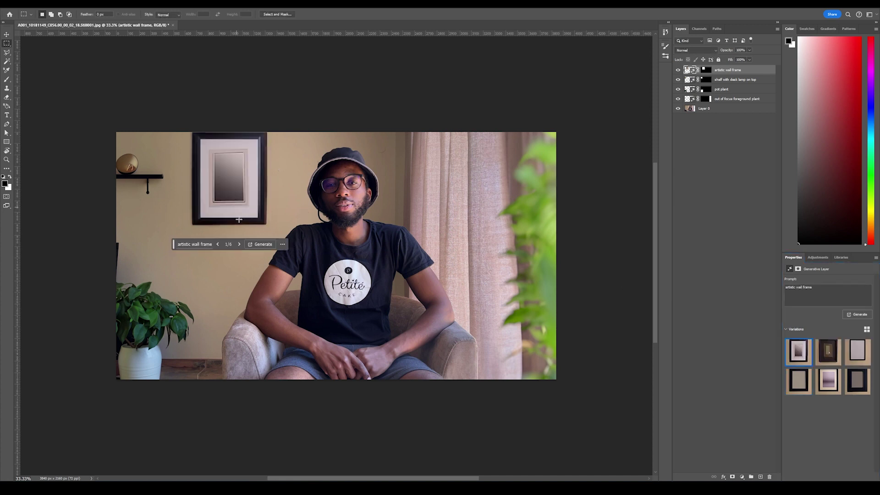
pyautogui.click(240, 244)
pyautogui.click(239, 244)
pyautogui.click(241, 244)
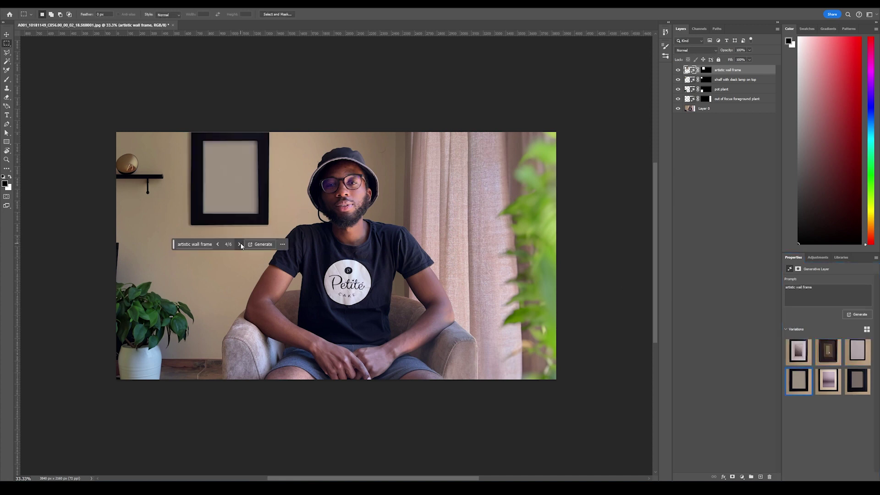
pyautogui.click(218, 243)
pyautogui.click(218, 244)
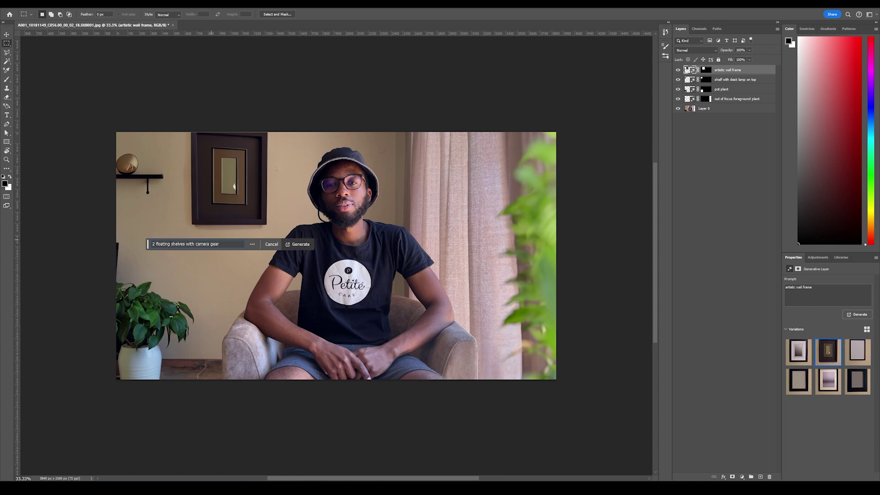
# - Generate '2 floating shelves with camera gear', then group the four generative layers into Group 1
pyautogui.click(300, 244)
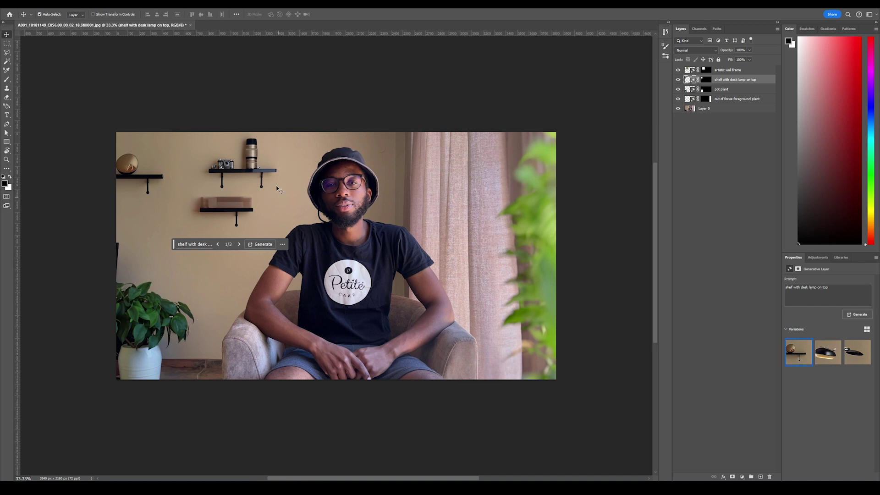
pyautogui.click(726, 69)
pyautogui.keyDown('shift'); pyautogui.click(738, 100); pyautogui.keyUp('shift')
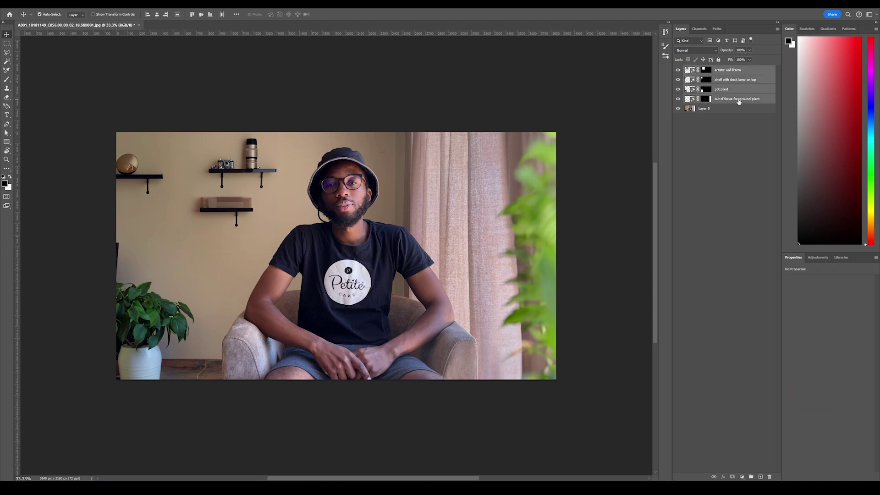
pyautogui.hotkey('ctrl', 'g')
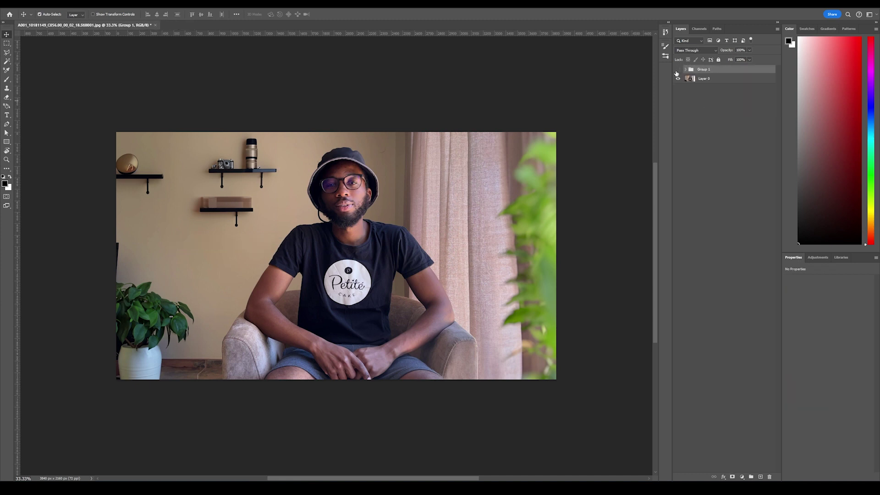
# - Toggle Group 1's visibility to compare, then expand it and select the artistic wall frame layer
pyautogui.click(677, 70)
pyautogui.click(677, 70)
pyautogui.click(677, 70)
pyautogui.click(676, 71)
pyautogui.click(685, 70)
pyautogui.click(735, 79)
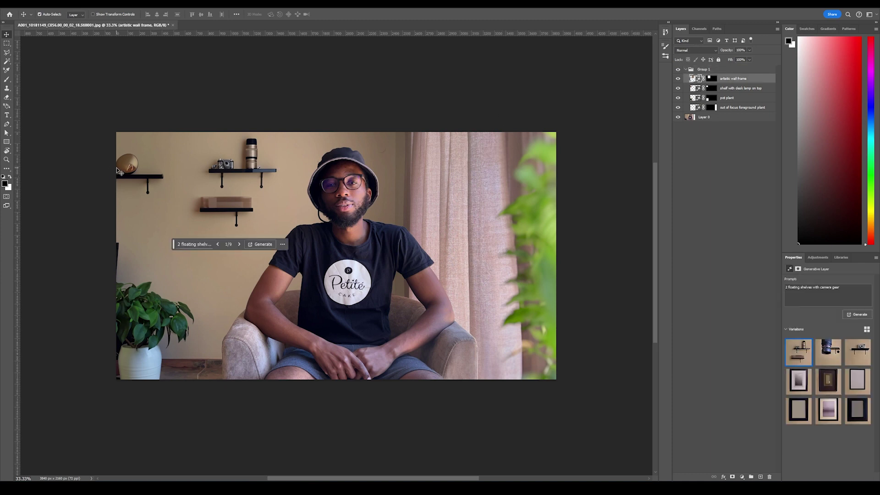
# - Generate a 'wall frame' in a tall strip along the image's left edge
pyautogui.press('m')
pyautogui.moveTo(117, 132); pyautogui.dragTo(175, 270)
pyautogui.click(96, 280)
pyautogui.write('wall ')
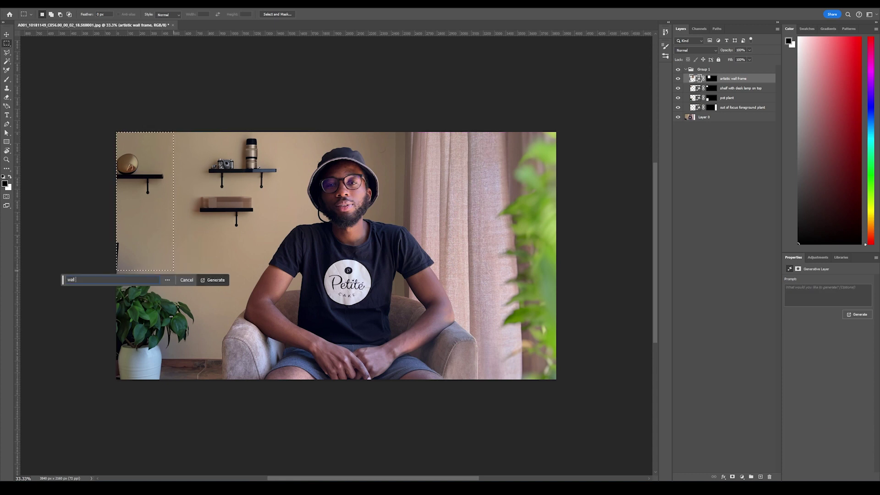
pyautogui.write('frame')
pyautogui.press('Return')
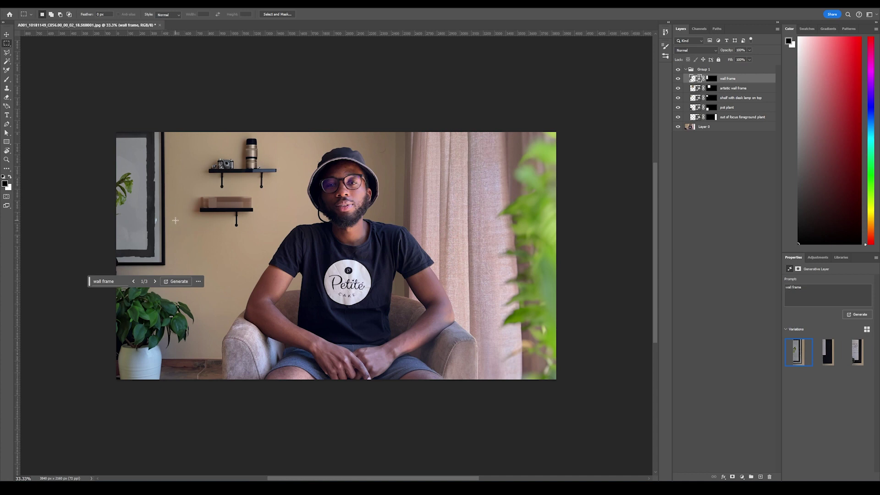
# - Free-transform the new wall frame, reducing its tilt to about 0.4°, and commit
pyautogui.press('v')
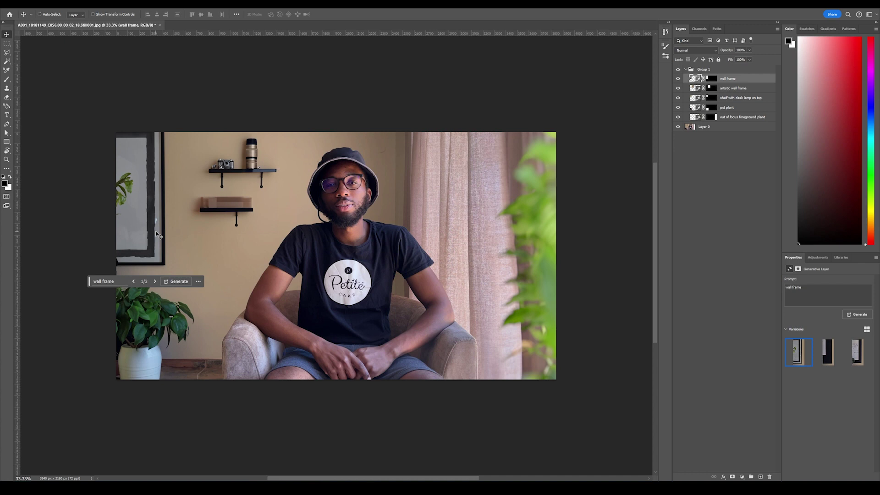
pyautogui.hotkey('ctrl', 't')
pyautogui.moveTo(183, 125); pyautogui.dragTo(185, 126)
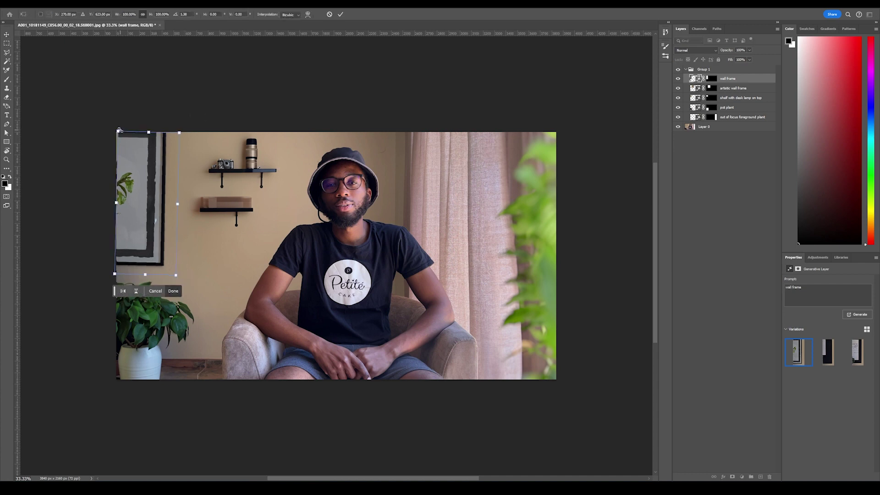
pyautogui.moveTo(119, 130); pyautogui.dragTo(187, 125)
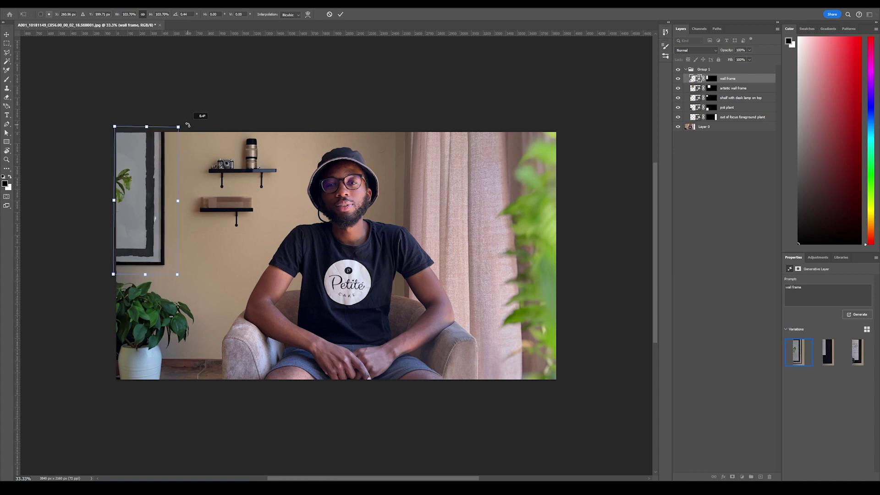
pyautogui.press('Return')
# - Compare with Group 1 hidden and shown, then hide Layer 0 so only generated elements remain
pyautogui.click(677, 70)
pyautogui.click(678, 69)
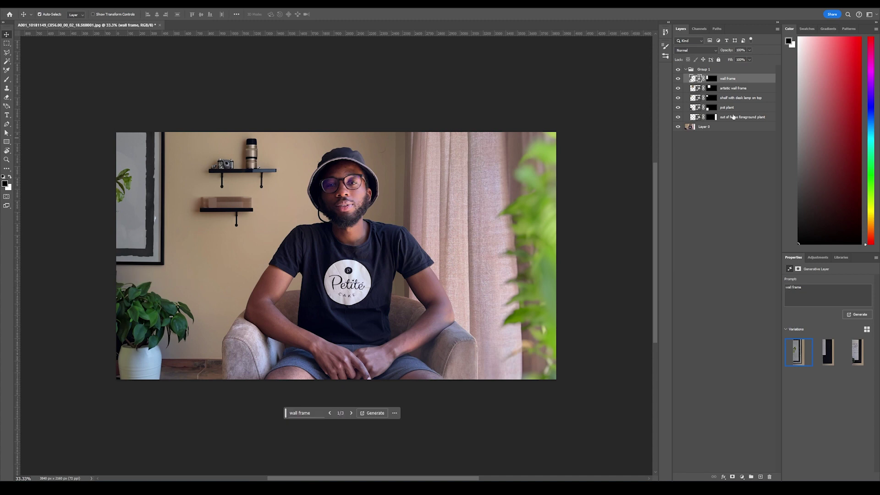
pyautogui.click(689, 128)
pyautogui.click(678, 127)
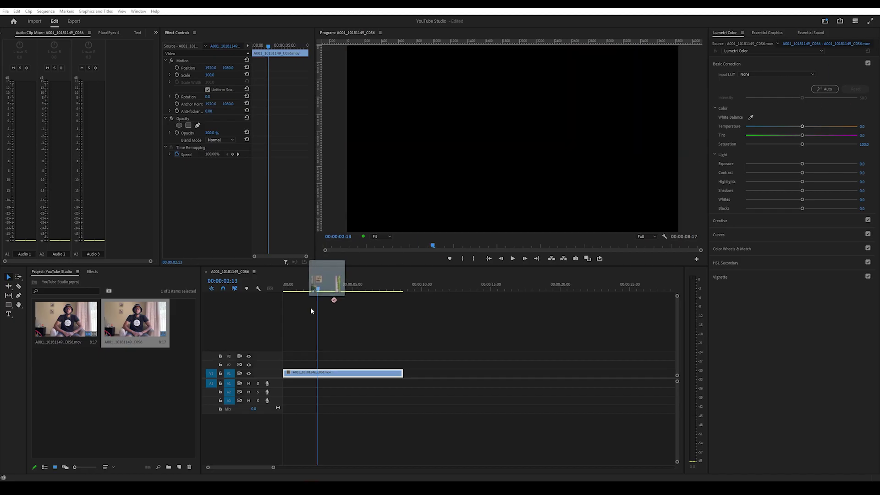
# - Import the generated-elements PNG and lay it on V2 above the interview clip
pyautogui.moveTo(310, 307); pyautogui.dragTo(128, 371)
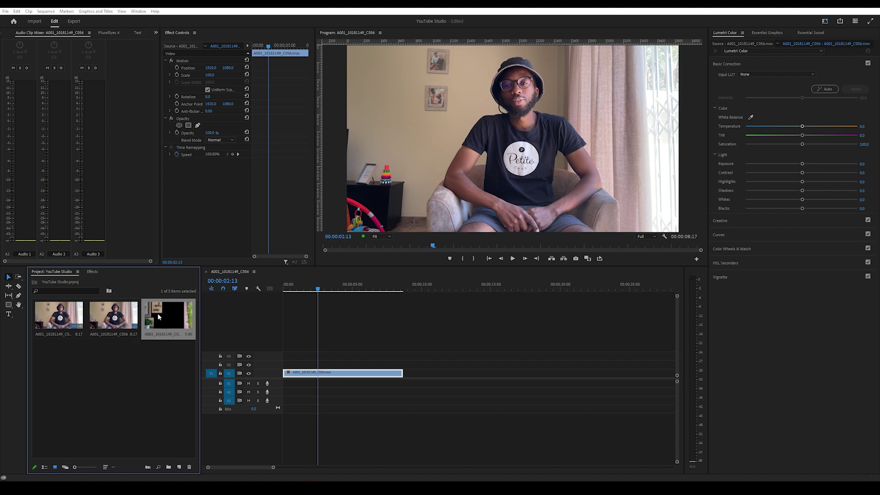
pyautogui.moveTo(159, 316); pyautogui.dragTo(402, 364)
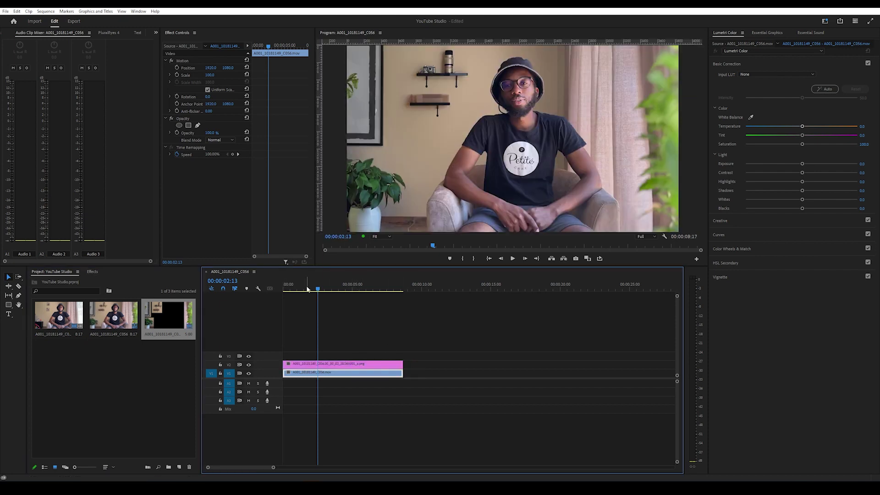
pyautogui.moveTo(315, 288); pyautogui.dragTo(285, 288)
# - Play the composite and preview it around two seconds with the Program monitor maximized
pyautogui.press('space')
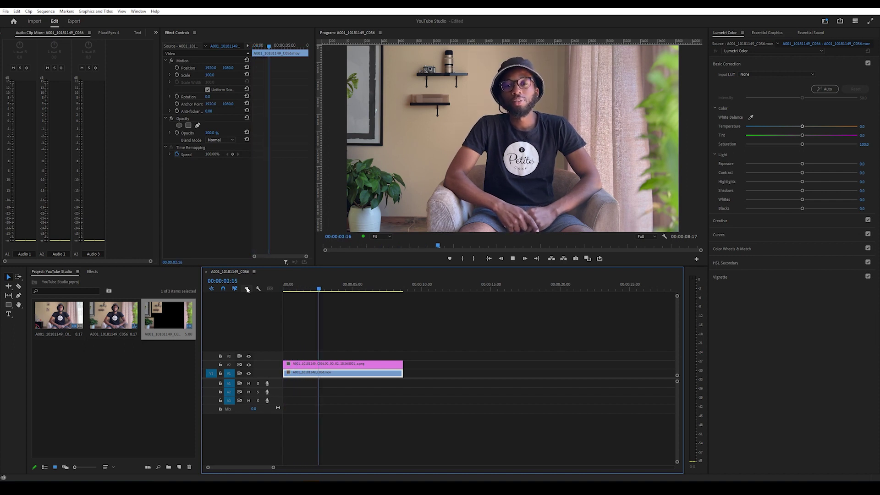
pyautogui.click(344, 287)
pyautogui.press('j')
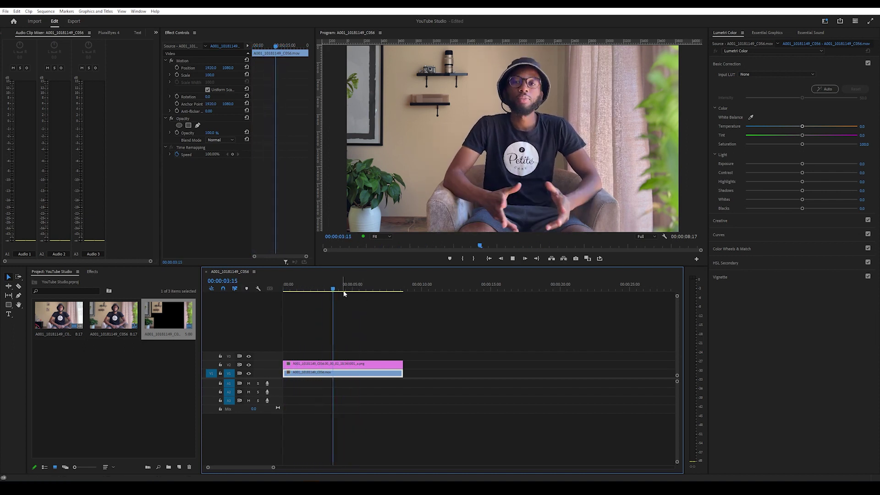
pyautogui.press('`')
pyautogui.moveTo(165, 455); pyautogui.dragTo(314, 441)
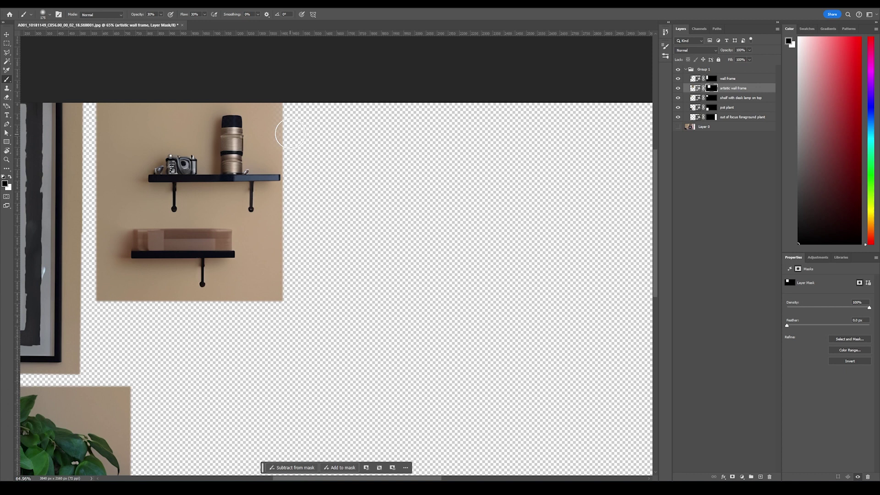
# - At 100% brush opacity and flow, soften the wall-frame mask beside the shelves, then open Export As
pyautogui.press('0')
pyautogui.hotkey('shift', '0')
pyautogui.moveTo(294, 159)
pyautogui.mouseDown()
pyautogui.moveTo(295, 98)
pyautogui.moveTo(304, 189)
pyautogui.moveTo(295, 328)
pyautogui.moveTo(309, 263)
pyautogui.moveTo(300, 218)
pyautogui.moveTo(299, 328)
pyautogui.moveTo(299, 301)
pyautogui.moveTo(283, 315)
pyautogui.moveTo(102, 317)
pyautogui.moveTo(315, 316)
pyautogui.moveTo(89, 328)
pyautogui.mouseUp()
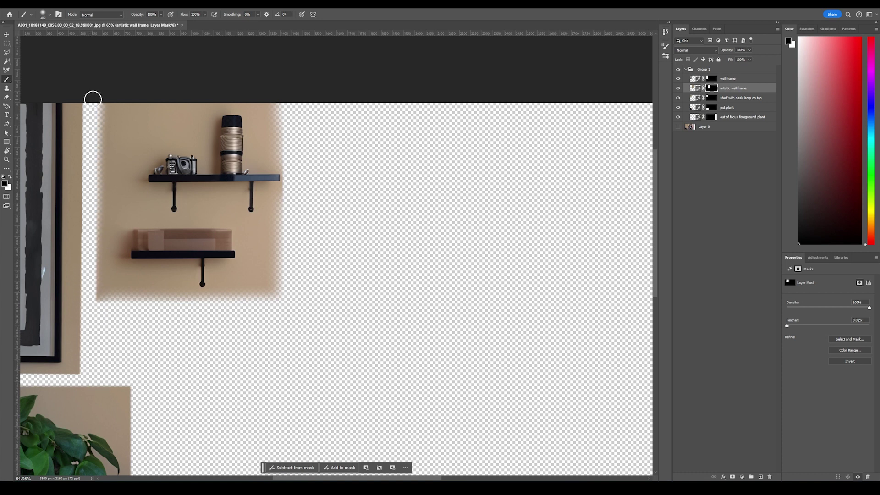
pyautogui.hotkey('alt', 'shift', 'ctrl', 'w')
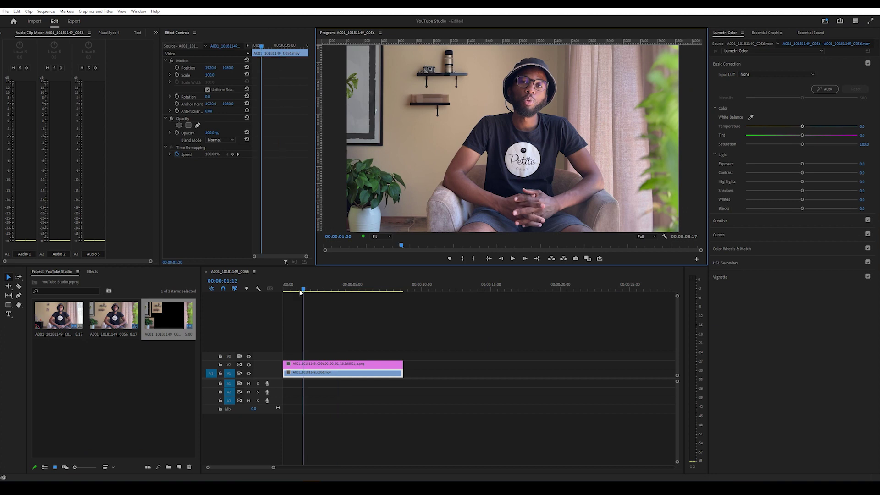
# - Add an Adjustment Layer item from the Project panel's New Item menu
pyautogui.moveTo(300, 293)
pyautogui.mouseDown()
pyautogui.moveTo(420, 290)
pyautogui.moveTo(284, 292)
pyautogui.mouseUp()
pyautogui.rightClick(140, 355)
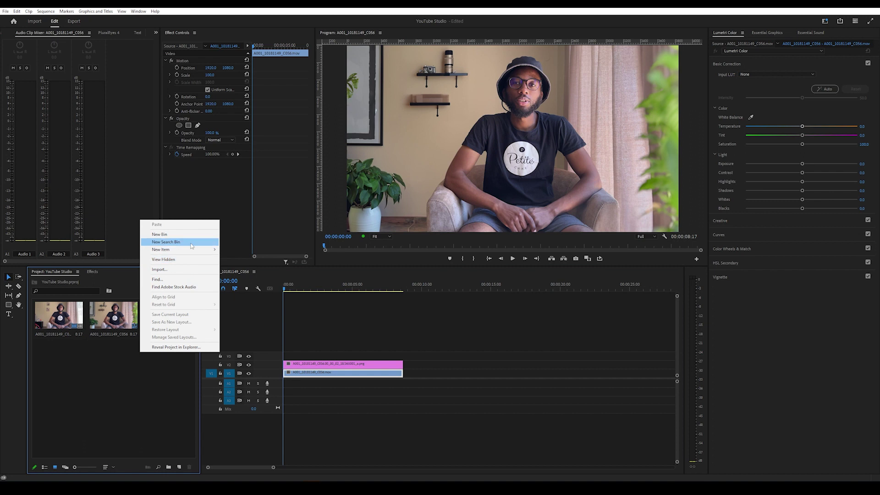
pyautogui.click(98, 446)
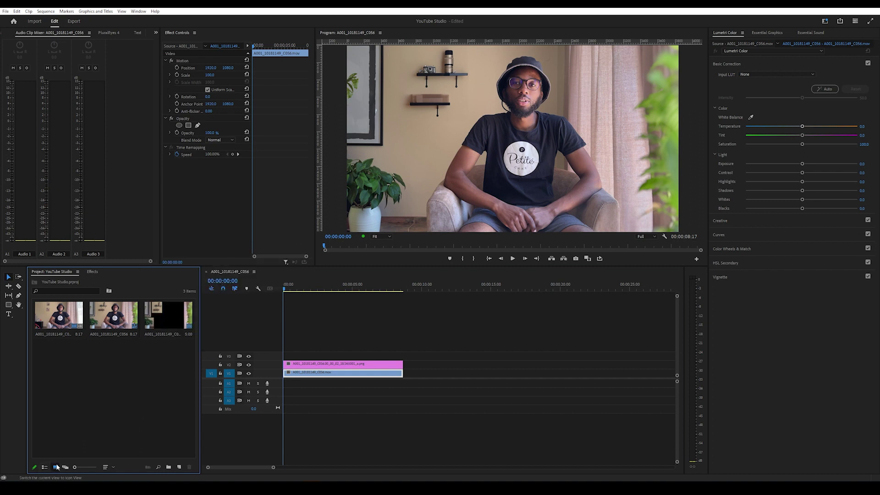
pyautogui.click(179, 466)
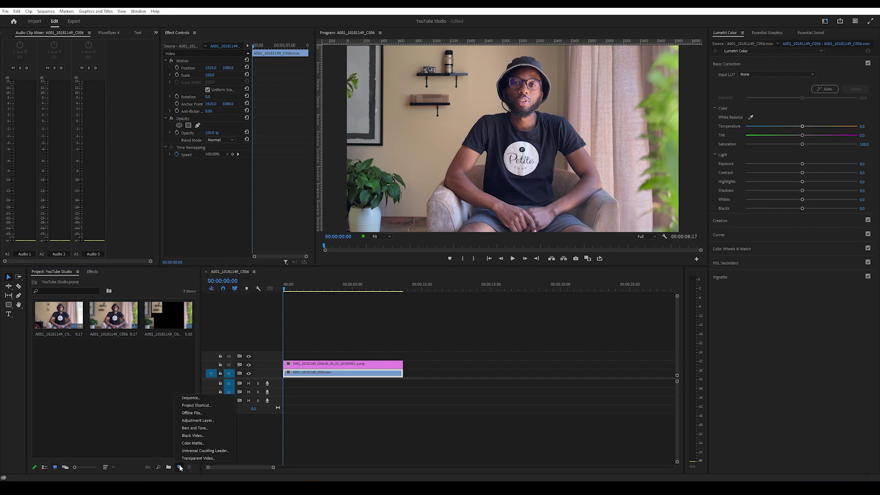
pyautogui.click(203, 420)
# - Place the new adjustment layer above the overlay clip on V3, trimmed to end with the clips
pyautogui.click(451, 266)
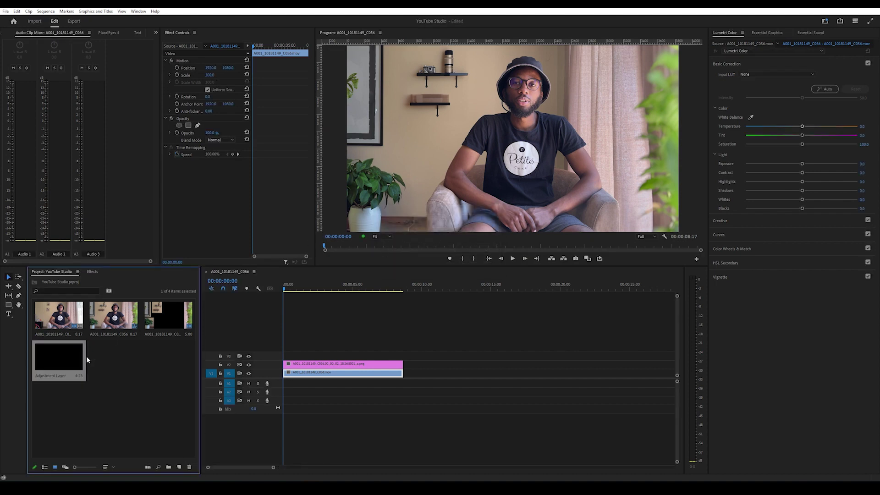
pyautogui.moveTo(69, 361); pyautogui.dragTo(280, 357)
pyautogui.moveTo(350, 355); pyautogui.dragTo(402, 356)
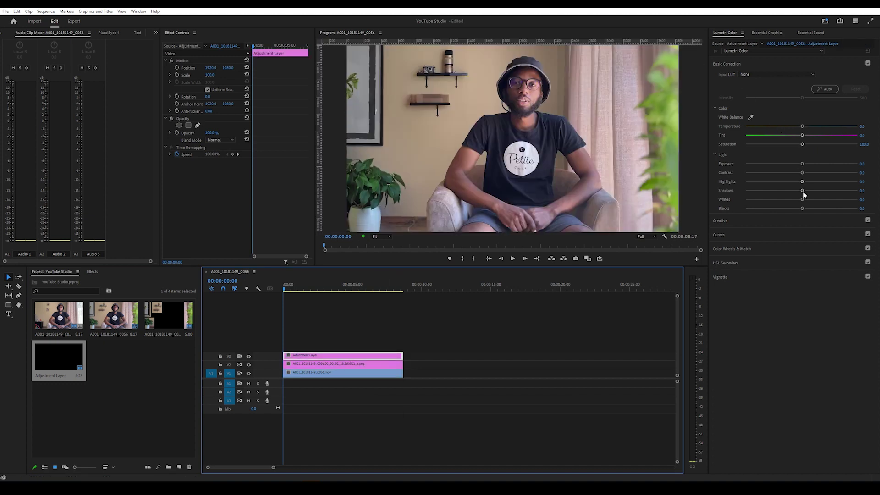
# - Grade the adjustment layer with Lumetri Shadows -27.6 and Highlights -32.5, then preview the sequence
pyautogui.moveTo(801, 192); pyautogui.dragTo(786, 192)
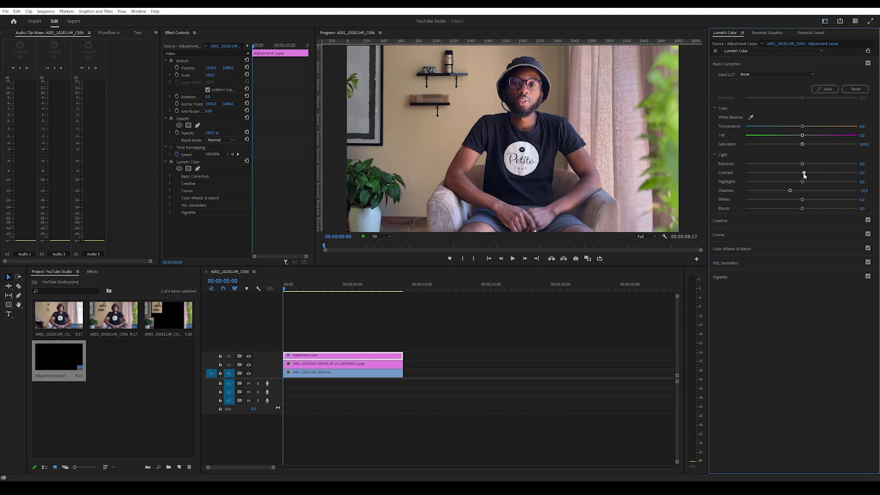
pyautogui.moveTo(802, 182); pyautogui.dragTo(783, 182)
pyautogui.click(795, 234)
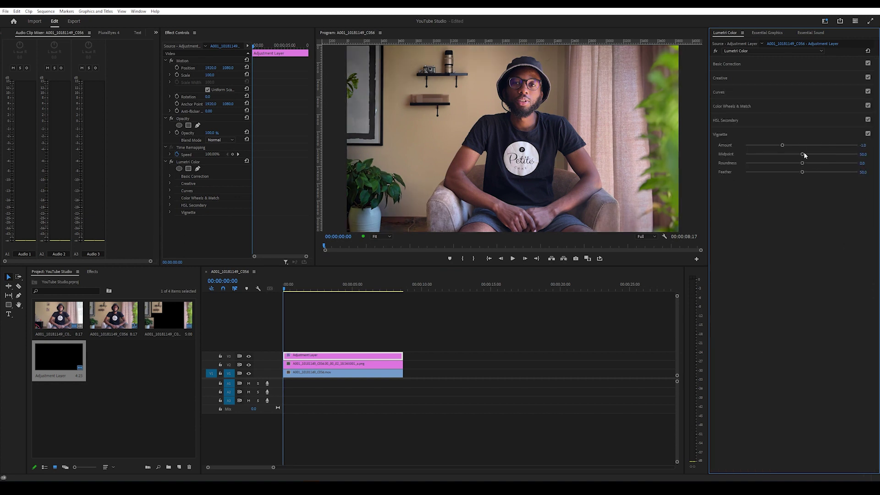
pyautogui.click(773, 106)
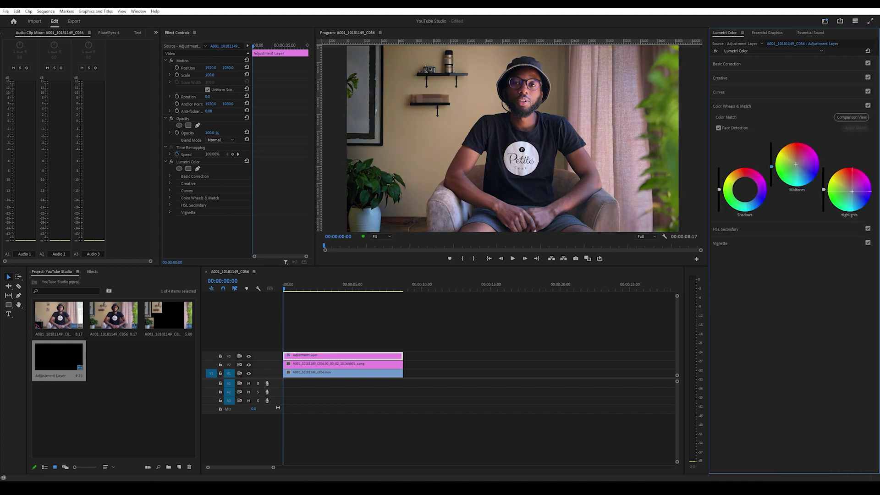
pyautogui.click(253, 285)
pyautogui.press('space')
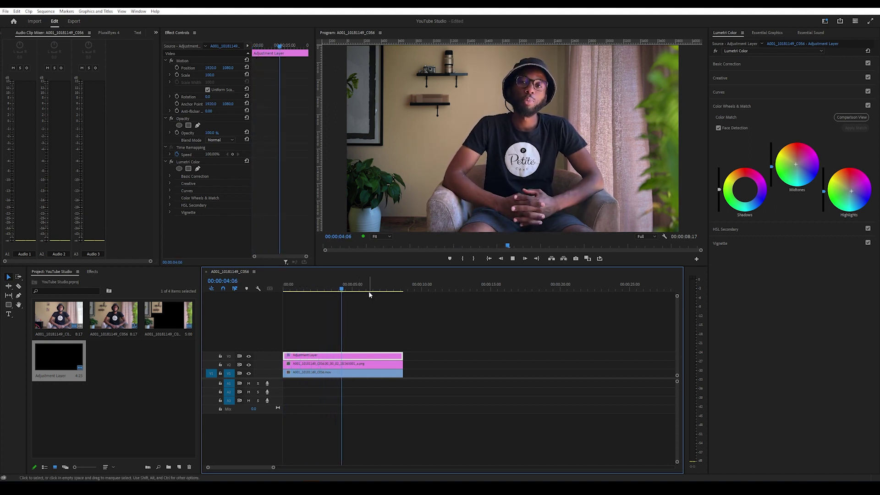
pyautogui.press('space')
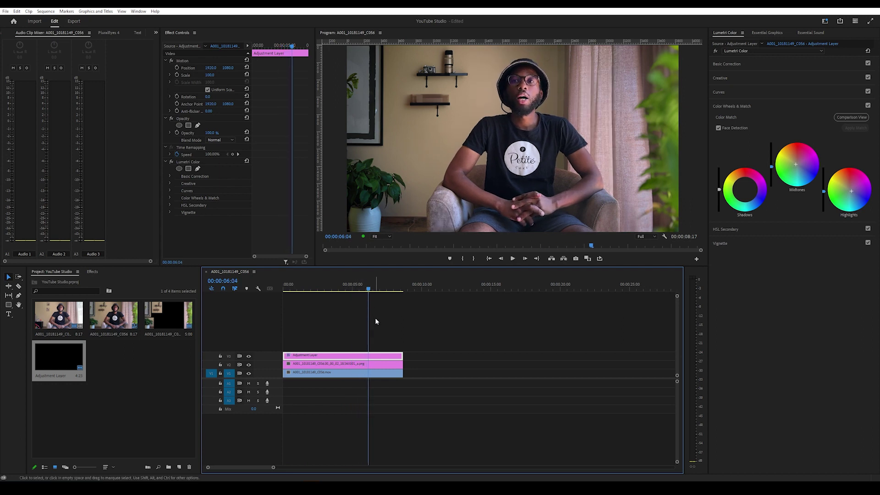
pyautogui.moveTo(356, 362); pyautogui.dragTo(354, 363)
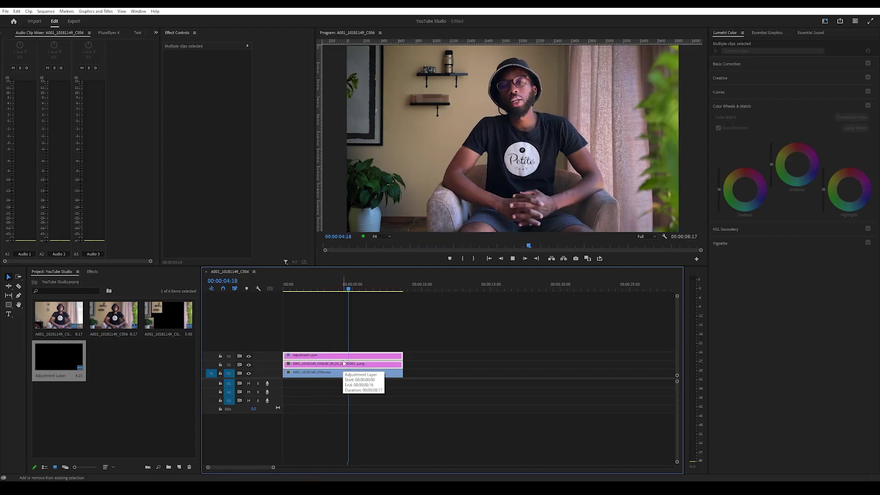
pyautogui.click(321, 372)
pyautogui.click(305, 294)
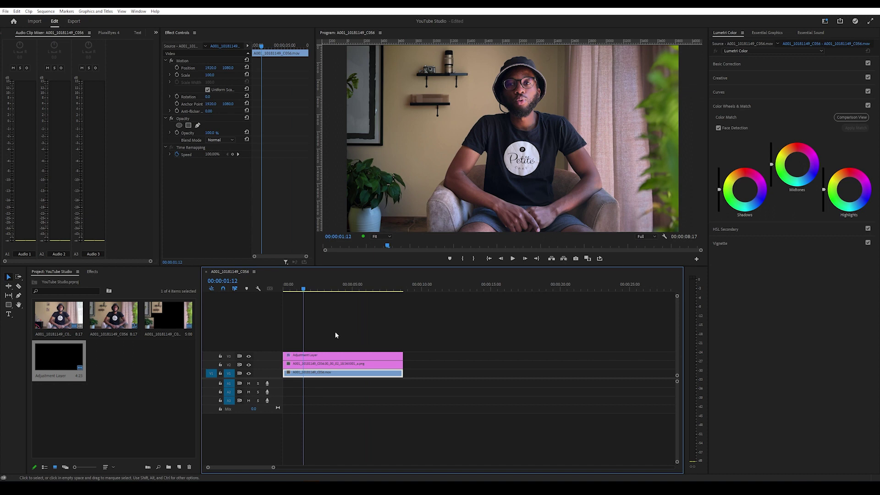